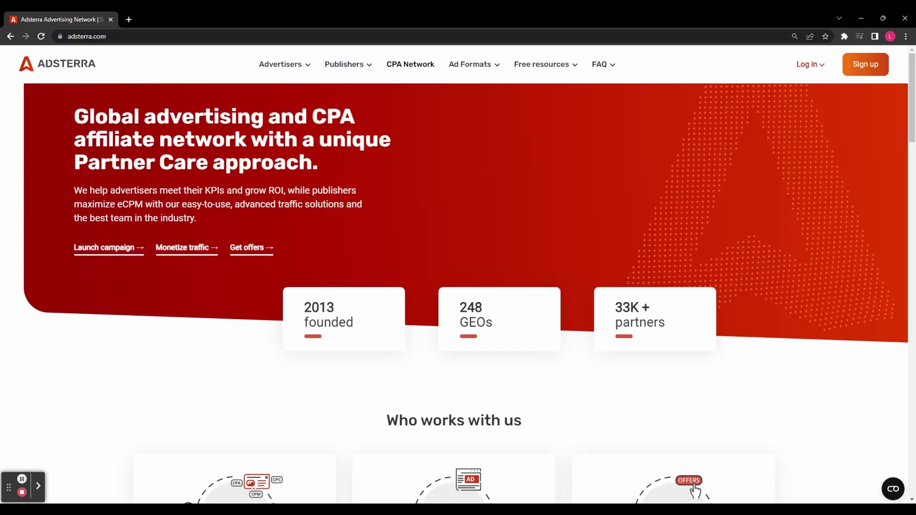
scroll(458, 287, down, 2)
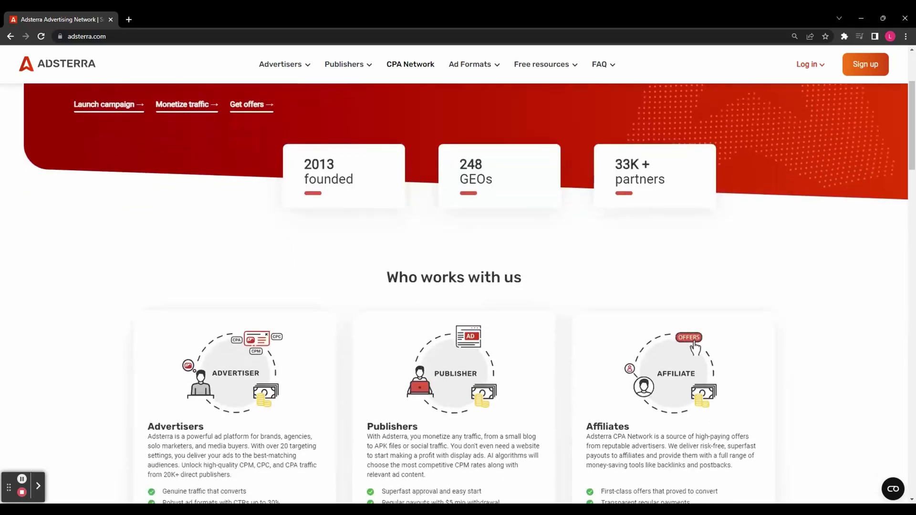
scroll(458, 287, down, 1)
scroll(458, 286, down, 1)
scroll(459, 287, down, 2)
scroll(459, 286, down, 1)
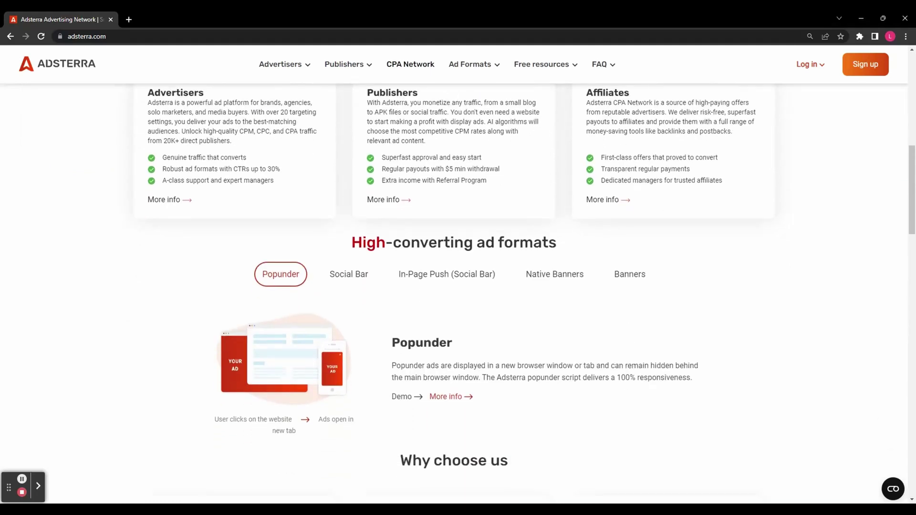
scroll(459, 286, down, 3)
scroll(459, 286, down, 2)
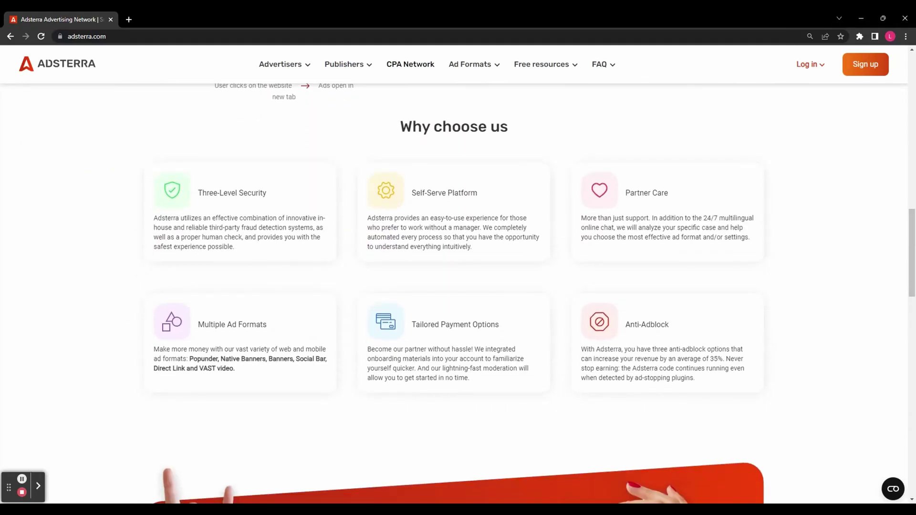
scroll(458, 287, down, 2)
scroll(458, 286, down, 1)
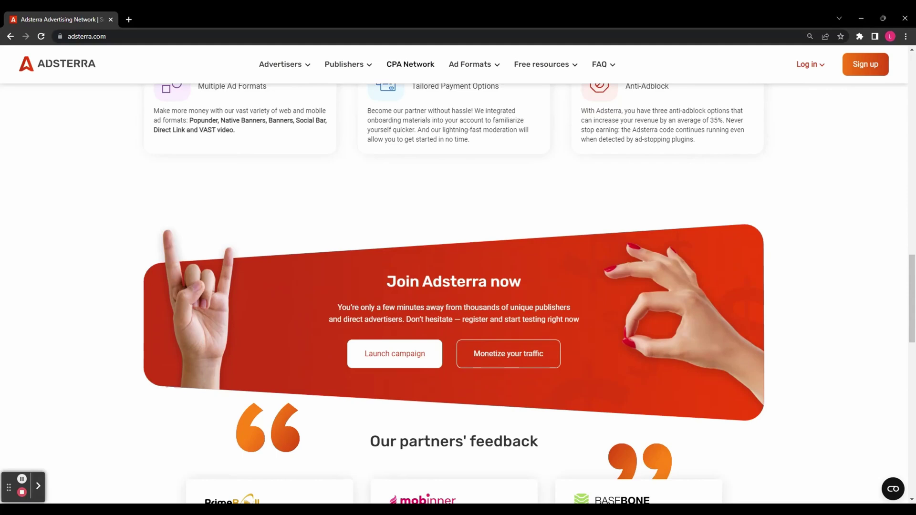
scroll(458, 286, down, 2)
scroll(458, 286, down, 2)
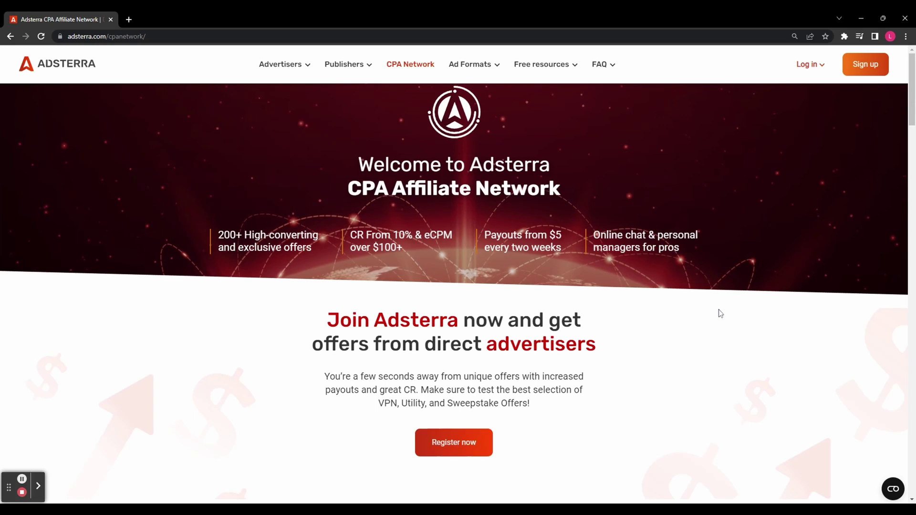
Step: Complete the Adsterra affiliate sign-up form with WhatsApp as messenger and PayPal as payment method
click(442, 449)
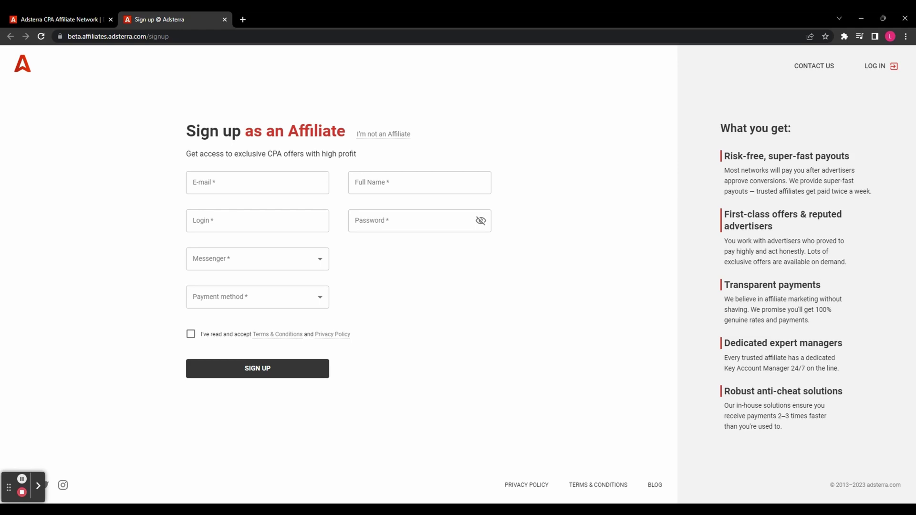
click(218, 264)
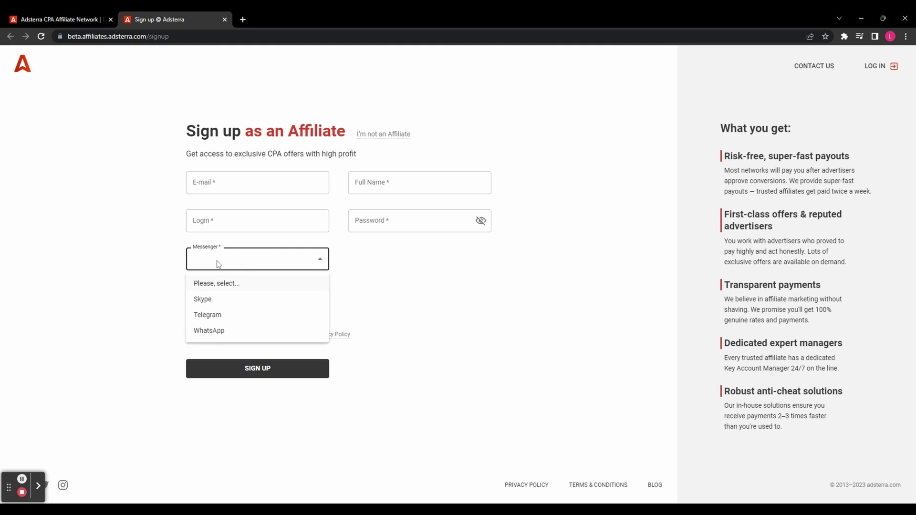
click(222, 332)
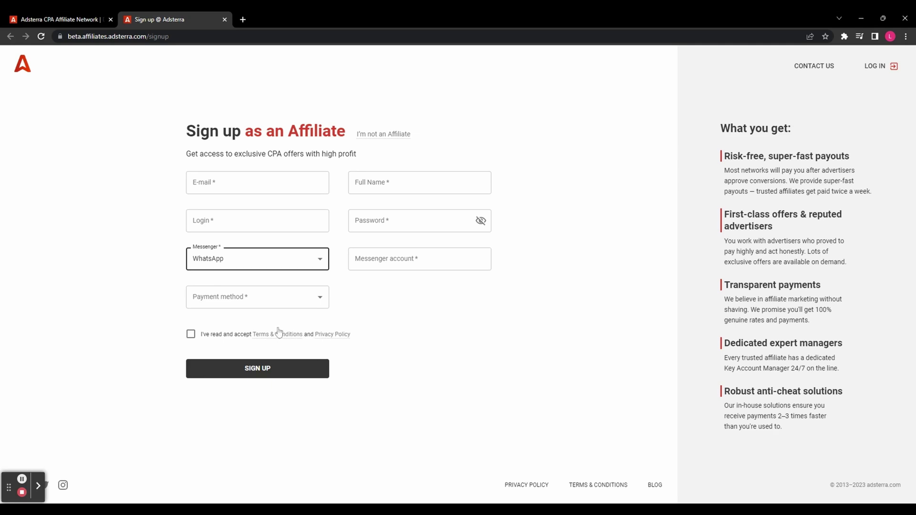
click(193, 296)
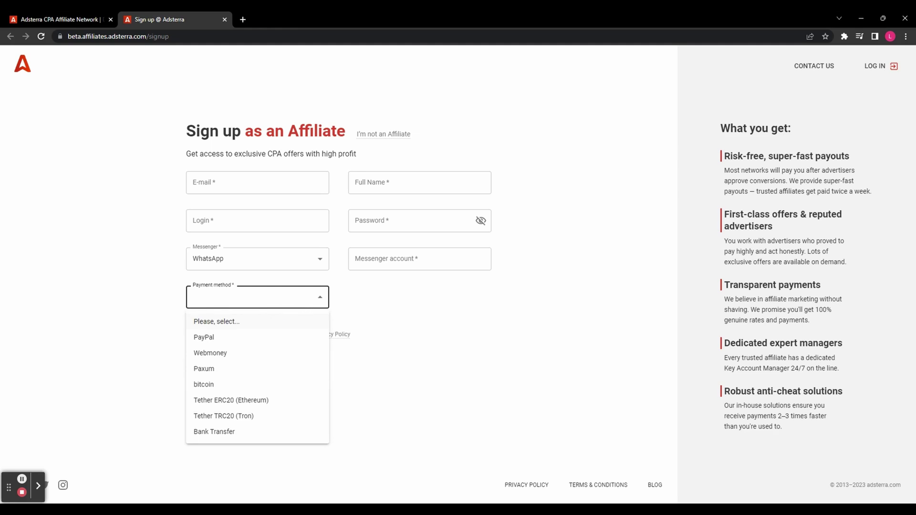
click(301, 335)
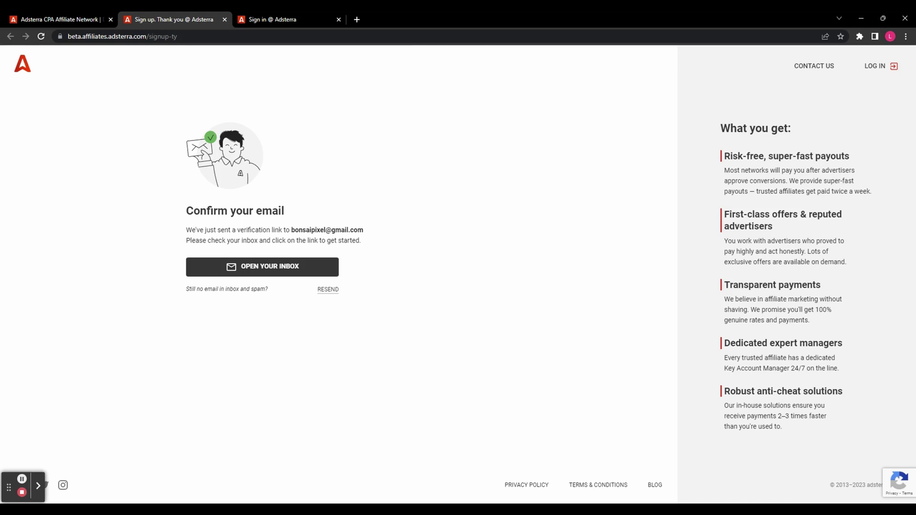
Step: Go to the Sign in page and log in with the new account's credentials
key(ctrl+Tab)
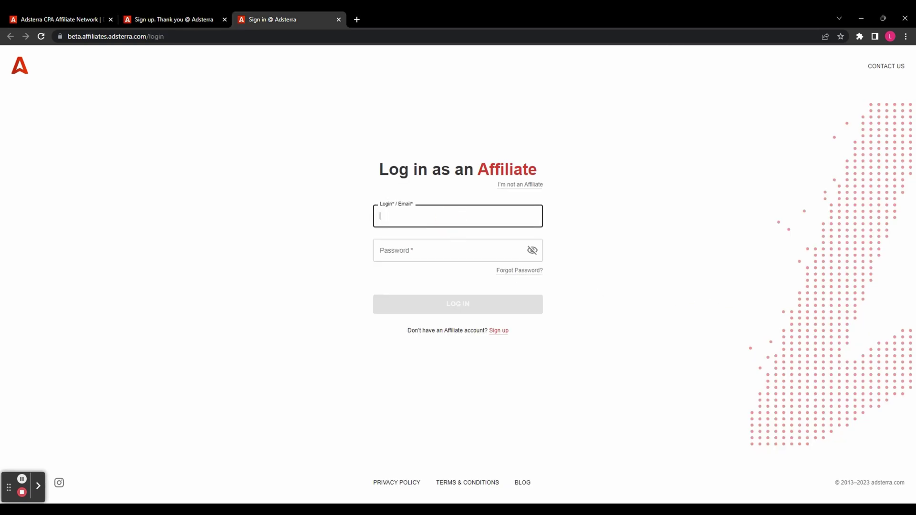
text(bonsai)
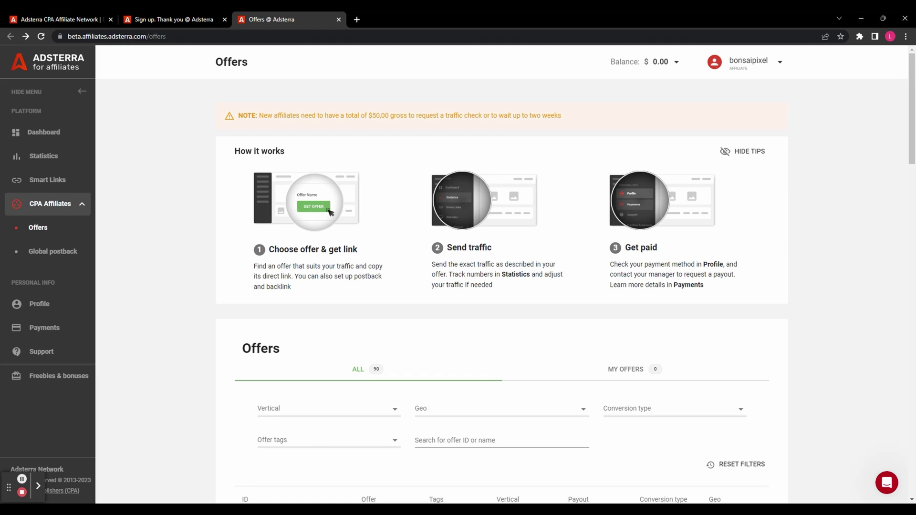
scroll(848, 275, down, 2)
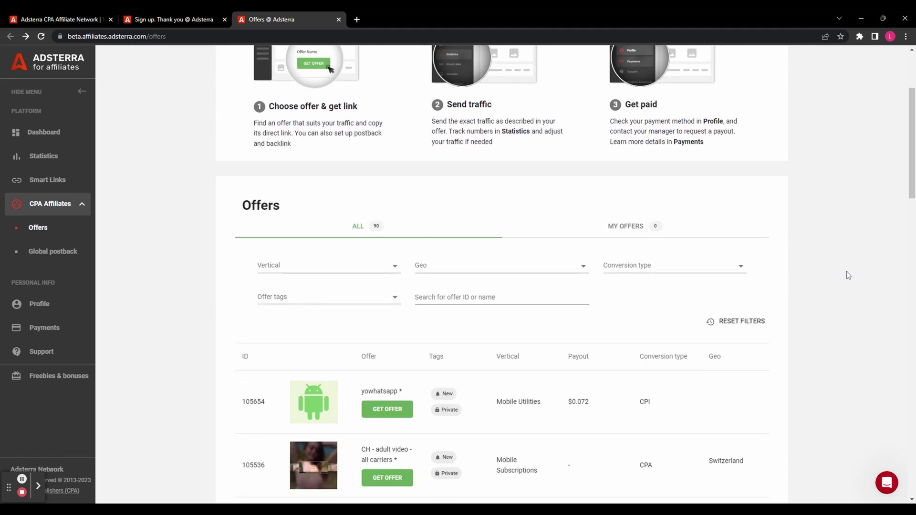
scroll(847, 275, down, 2)
scroll(849, 275, down, 2)
scroll(848, 275, down, 1)
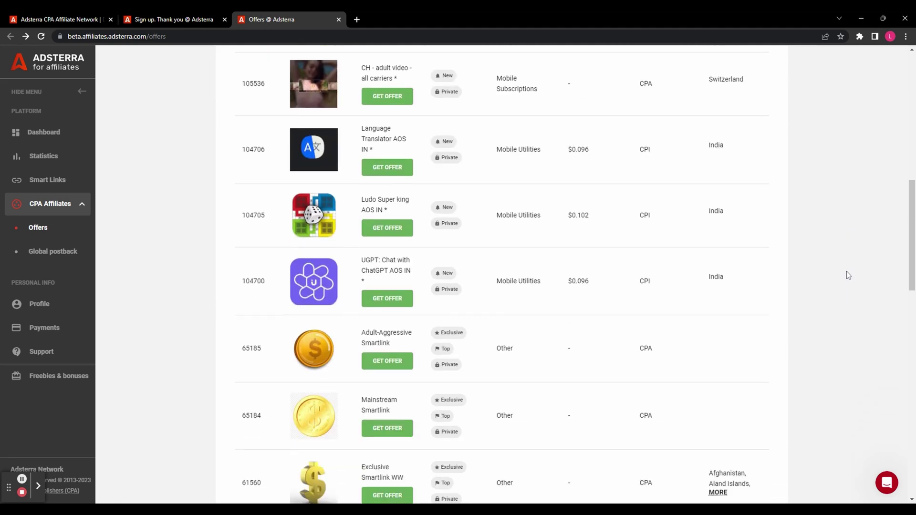
scroll(848, 275, down, 1)
scroll(848, 275, down, 1)
scroll(848, 275, down, 1)
scroll(848, 275, up, 8)
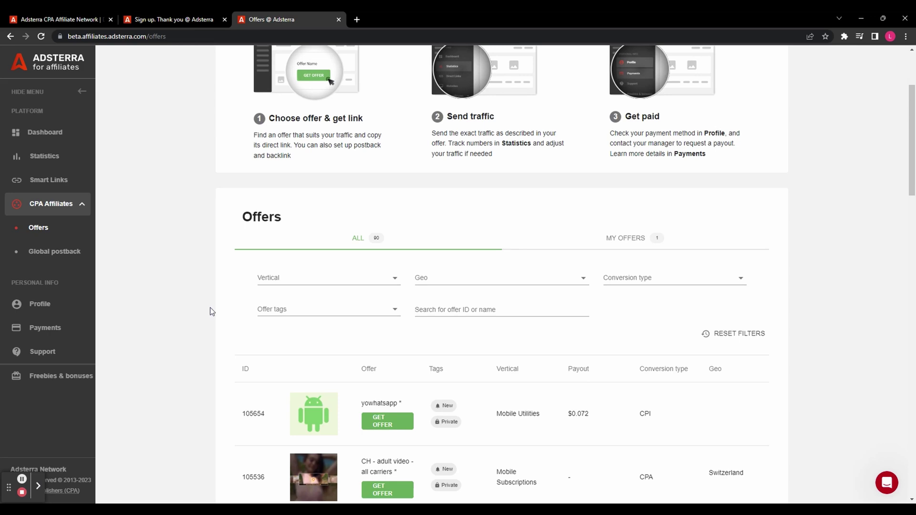
Step: Open the Vertical filter dropdown above the Offers table
click(275, 281)
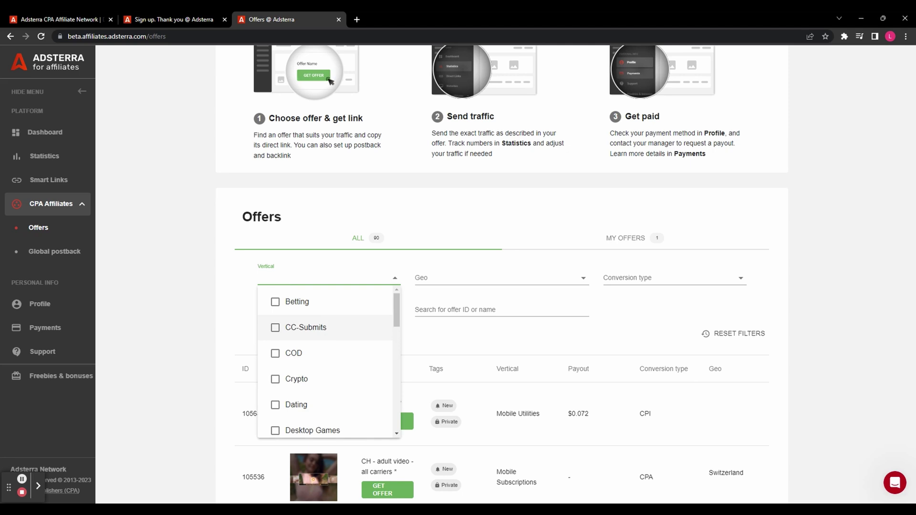
scroll(361, 338, down, 1)
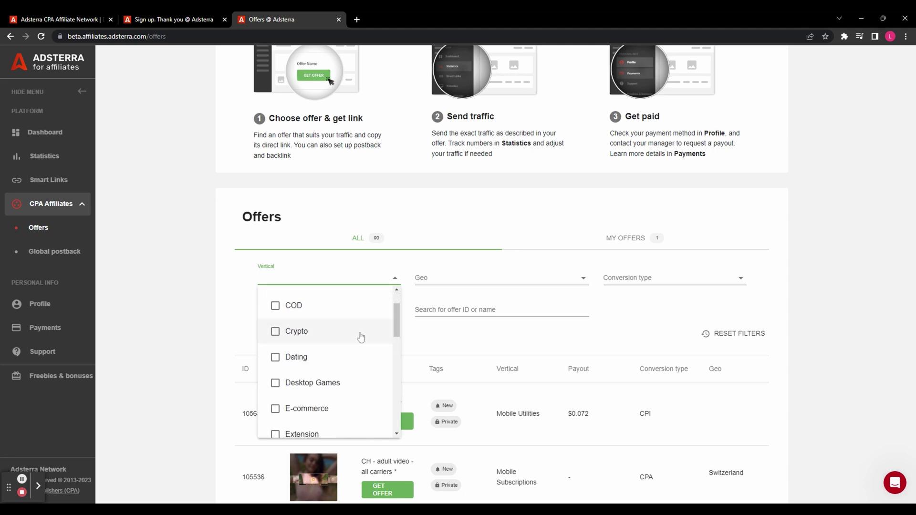
scroll(361, 337, down, 1)
scroll(361, 337, down, 1)
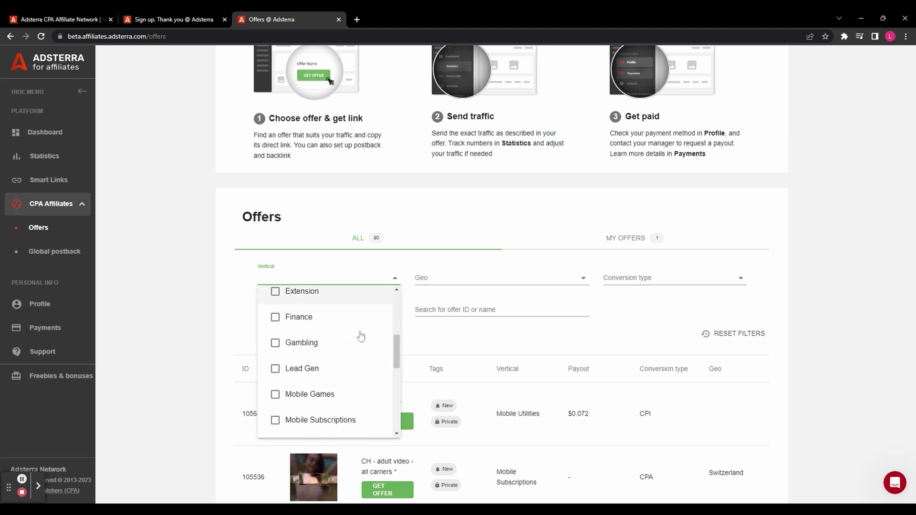
scroll(361, 337, down, 2)
click(465, 279)
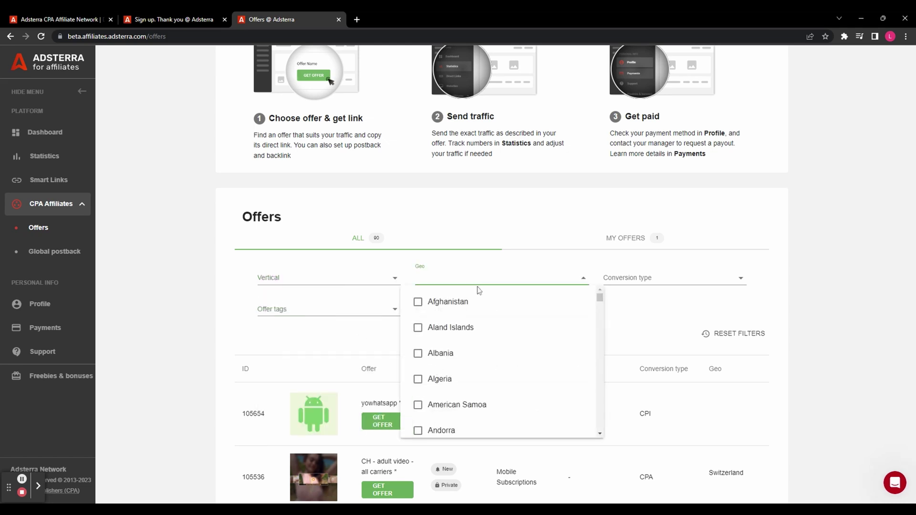
click(648, 278)
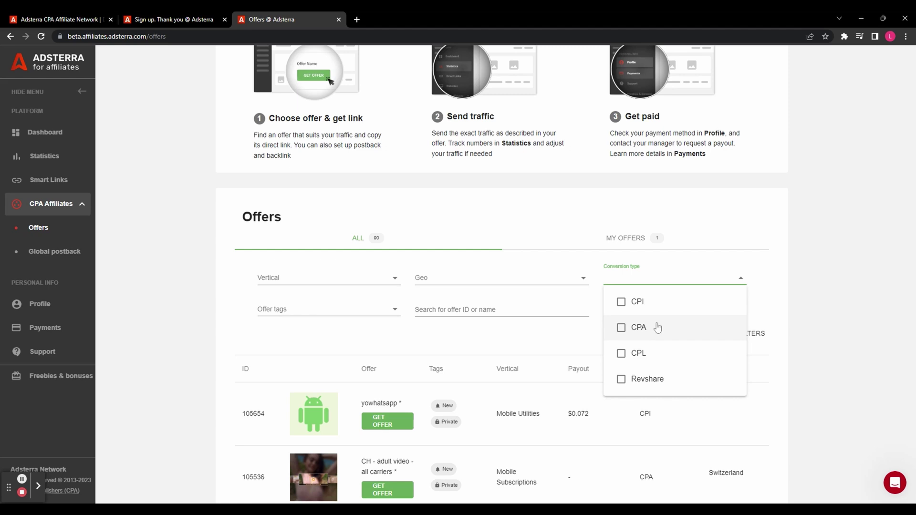
click(810, 315)
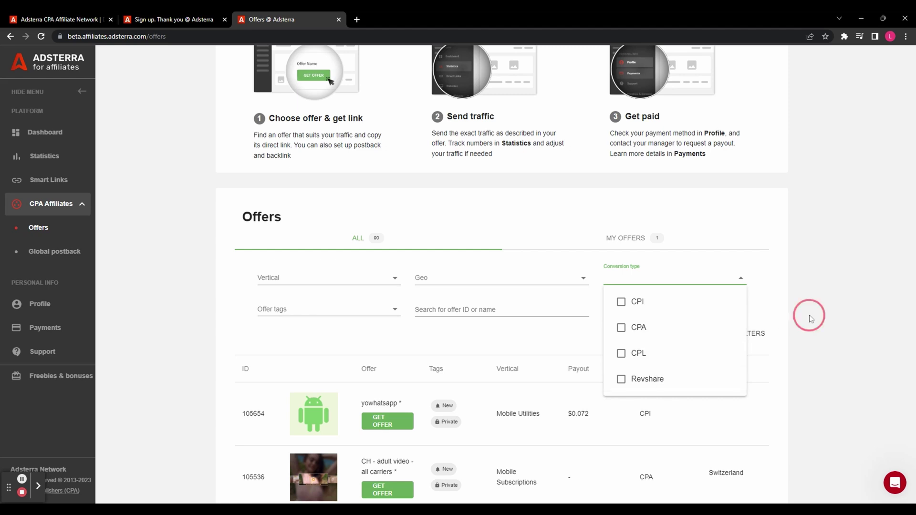
click(339, 314)
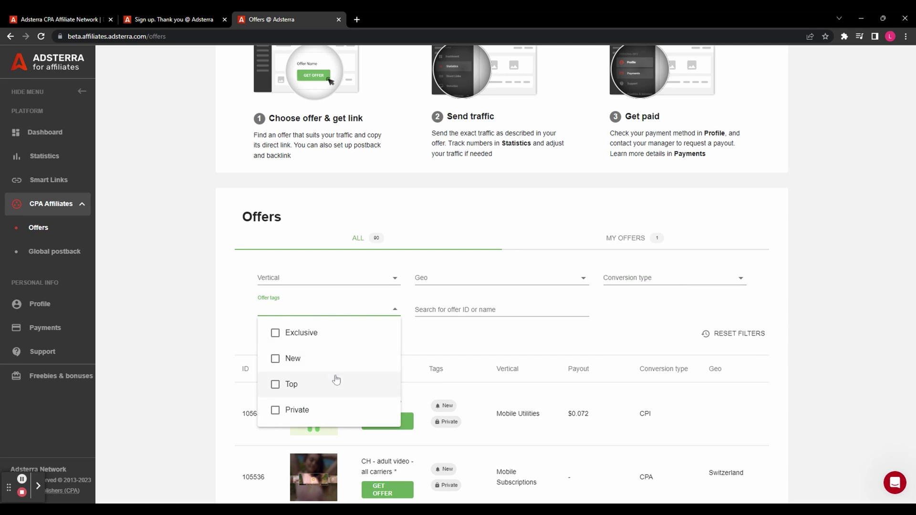
click(185, 327)
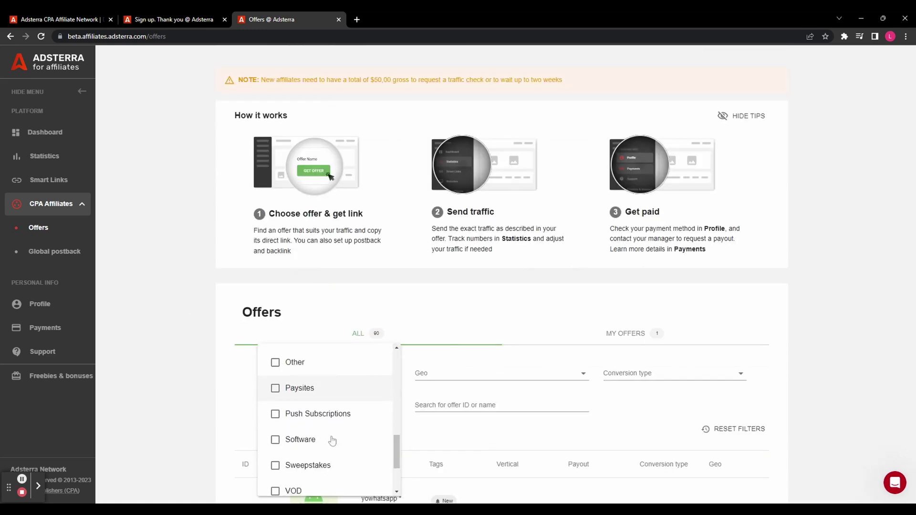
Step: Filter offers to Sweepstakes and request a link for the Nike SOI offer
click(322, 420)
click(179, 365)
scroll(181, 361, down, 2)
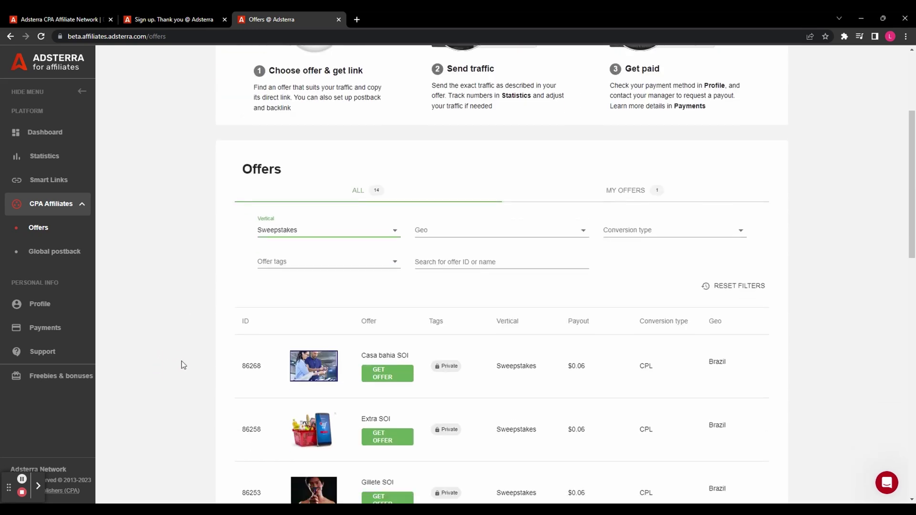
scroll(182, 361, down, 2)
scroll(183, 361, down, 2)
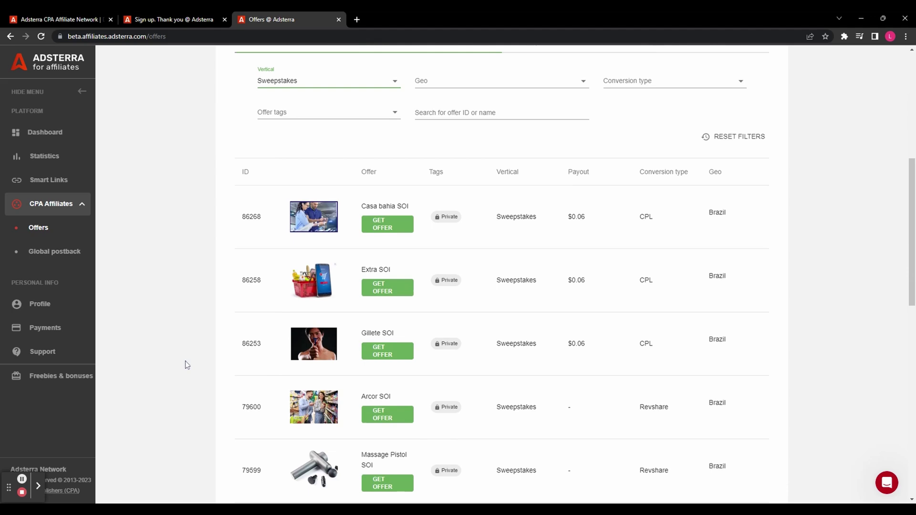
scroll(198, 358, down, 3)
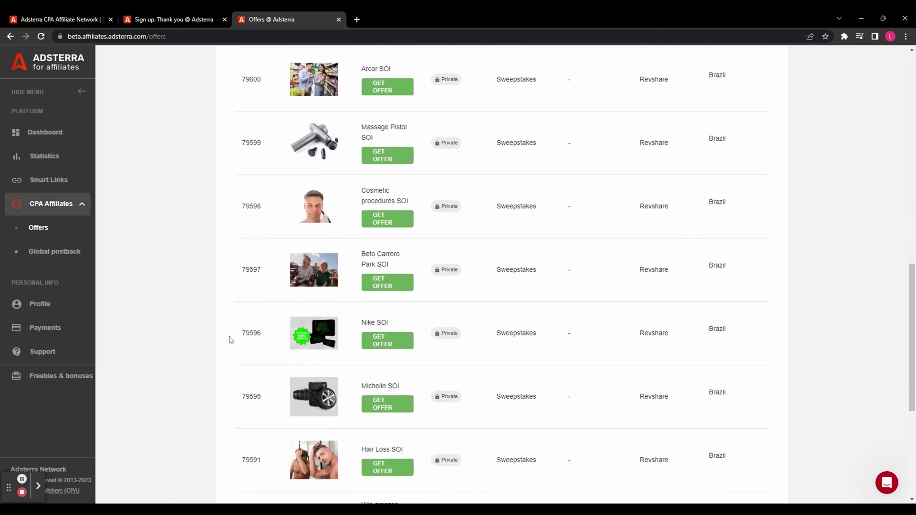
scroll(229, 337, down, 2)
scroll(216, 348, down, 2)
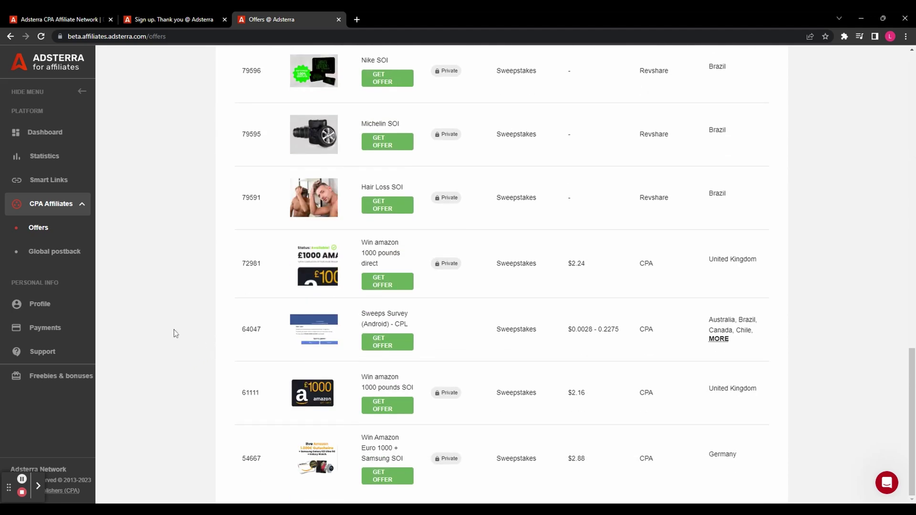
scroll(156, 341, up, 3)
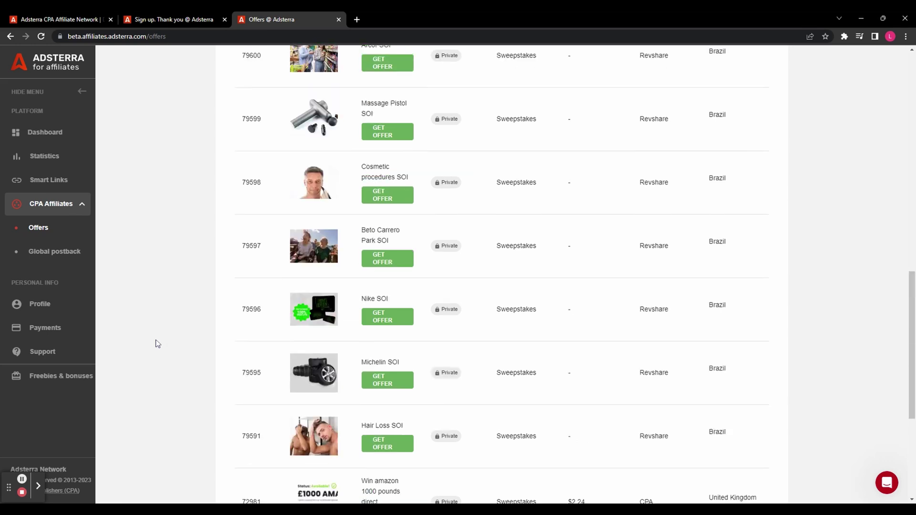
scroll(155, 342, up, 2)
scroll(155, 342, down, 3)
click(423, 309)
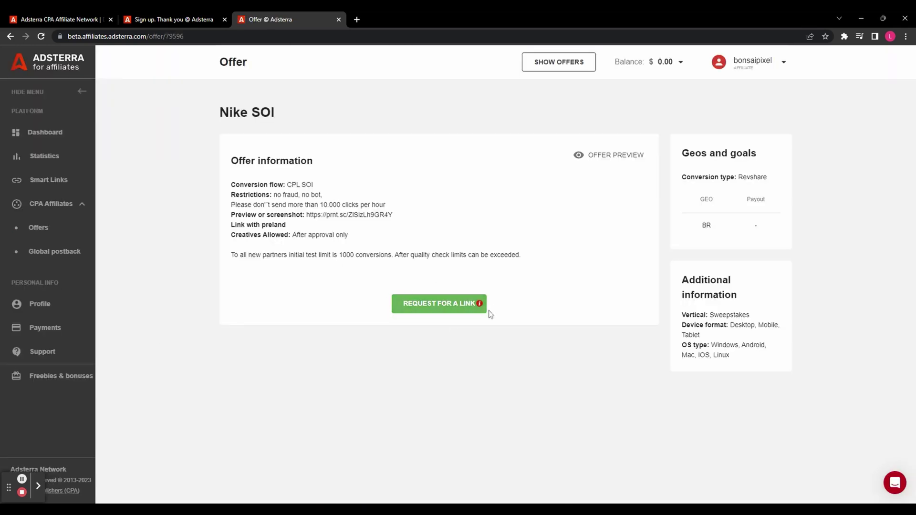
click(440, 305)
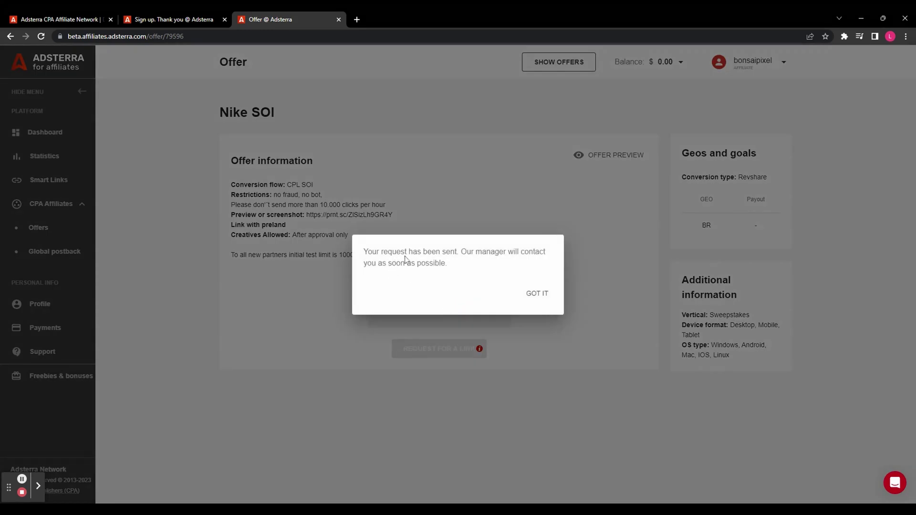
click(540, 298)
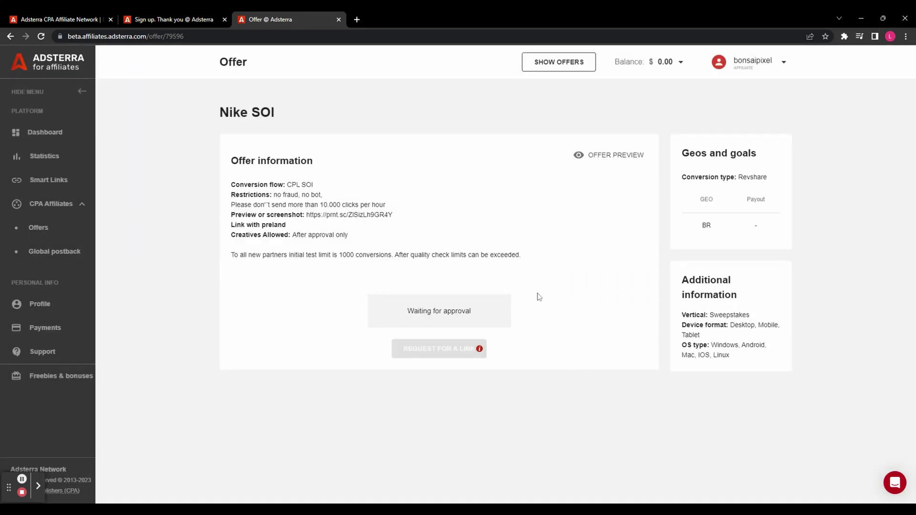
Step: Reopen Offers filtered to Sweepstakes and locate the Sweeps Survey (Android) - CPL row
click(327, 377)
click(166, 379)
scroll(184, 377, down, 5)
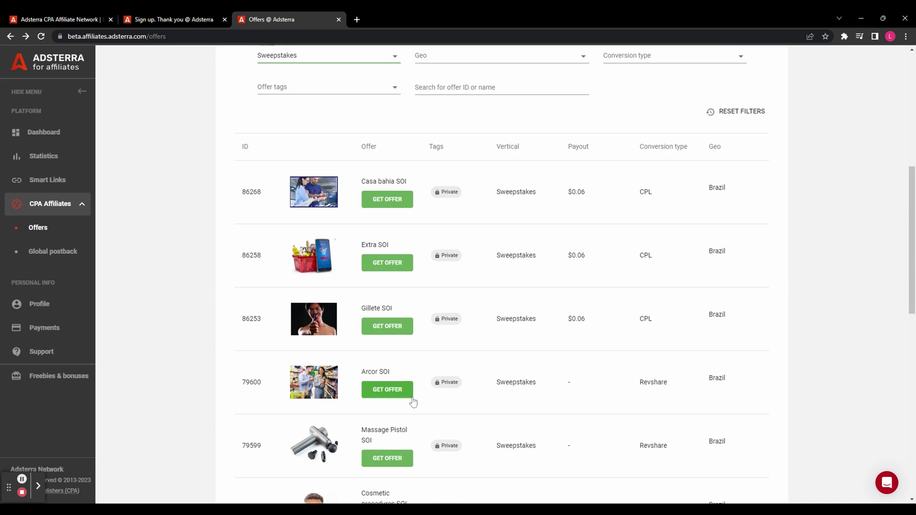
scroll(477, 389, down, 2)
scroll(479, 385, down, 1)
scroll(479, 388, down, 2)
scroll(479, 387, down, 1)
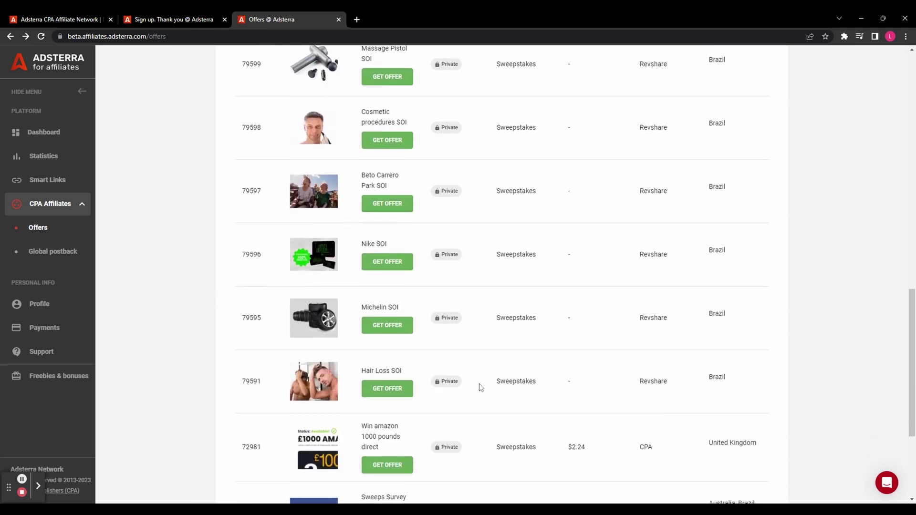
scroll(479, 386, down, 2)
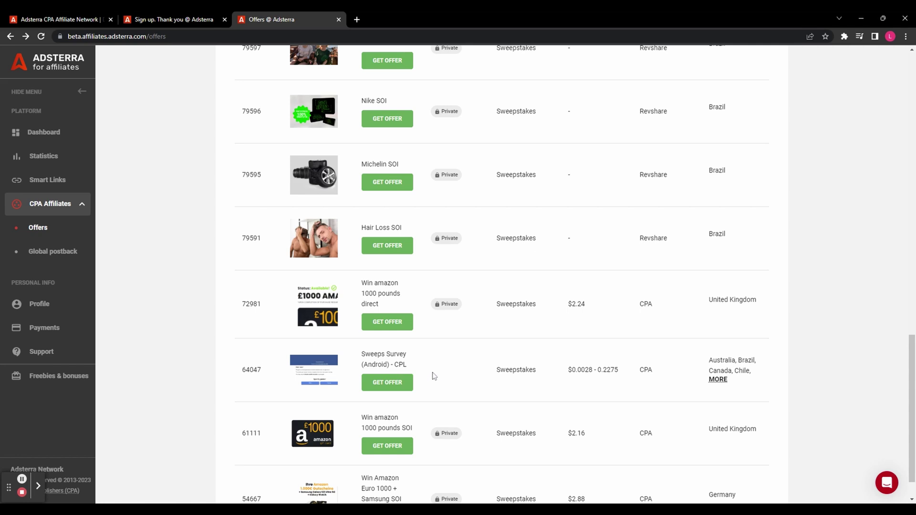
double_click(612, 370)
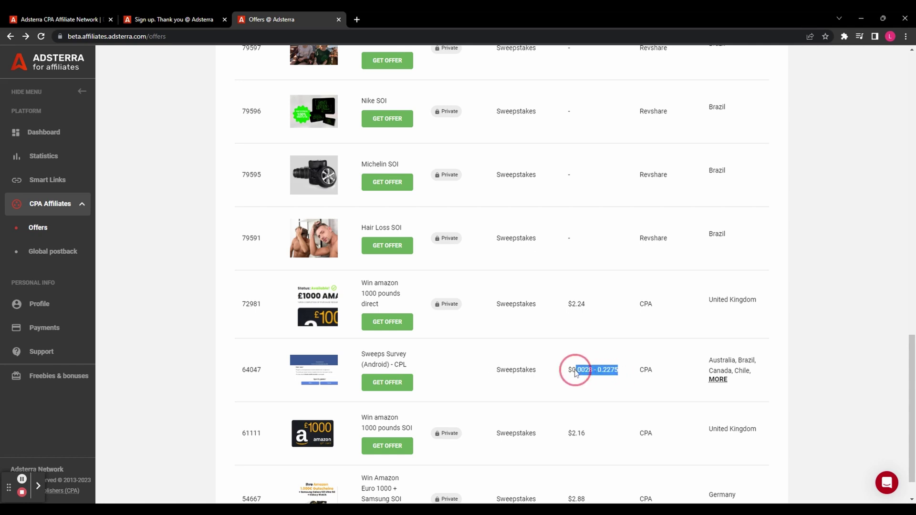
scroll(594, 373, up, 7)
scroll(595, 322, up, 3)
scroll(597, 344, down, 5)
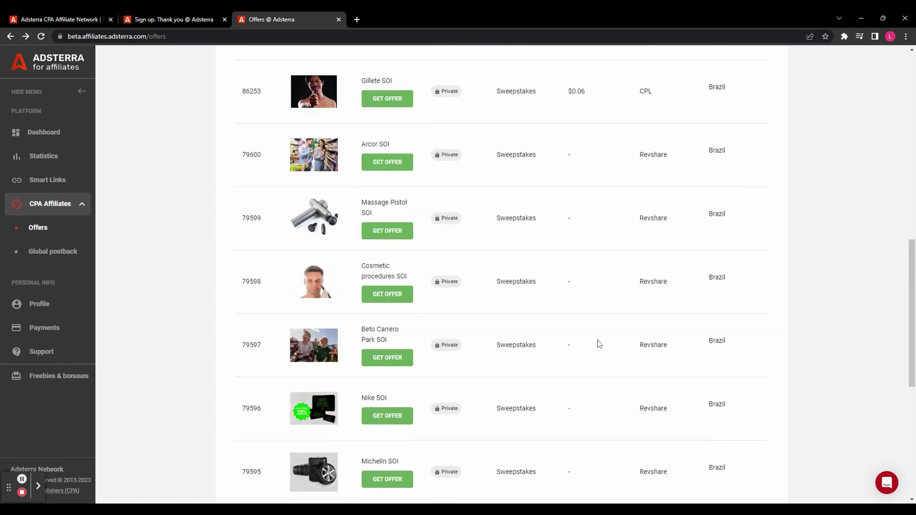
scroll(598, 343, down, 4)
click(597, 347)
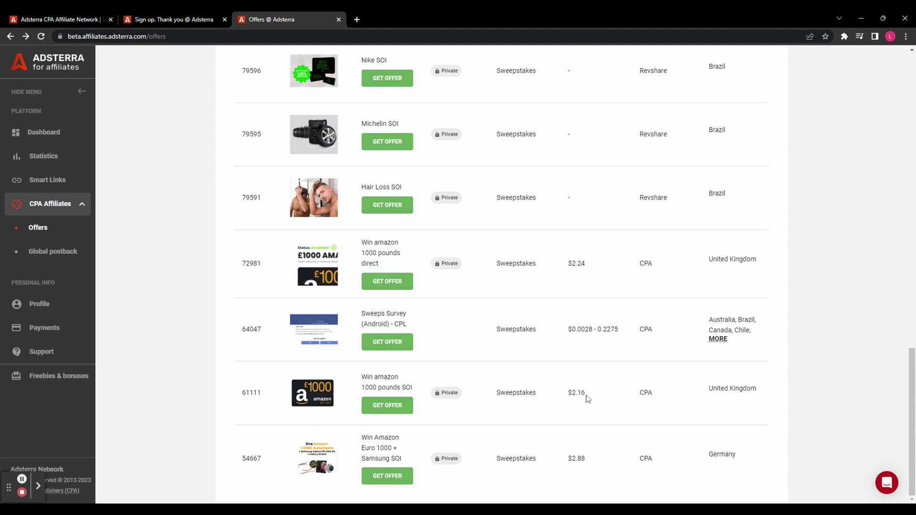
Step: Get the Sweeps Survey (Android) - CPL offer's direct link and copy its URL
click(390, 348)
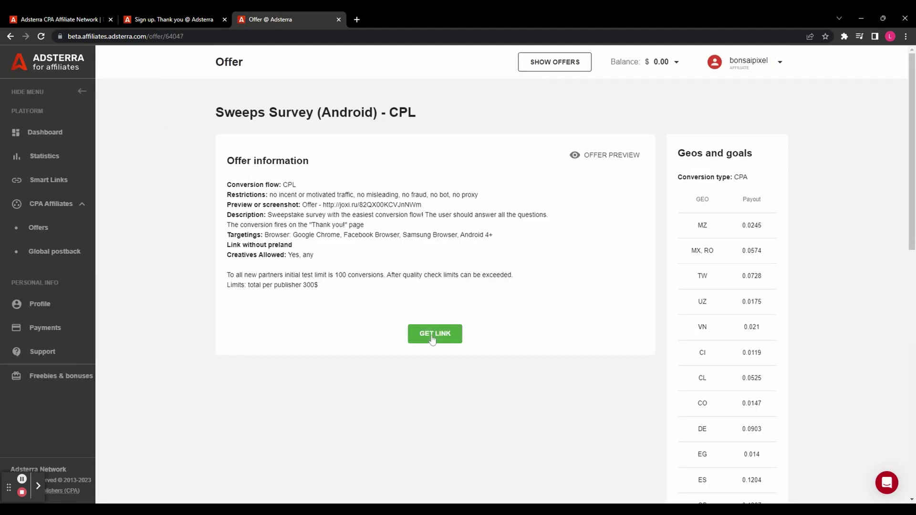
click(432, 336)
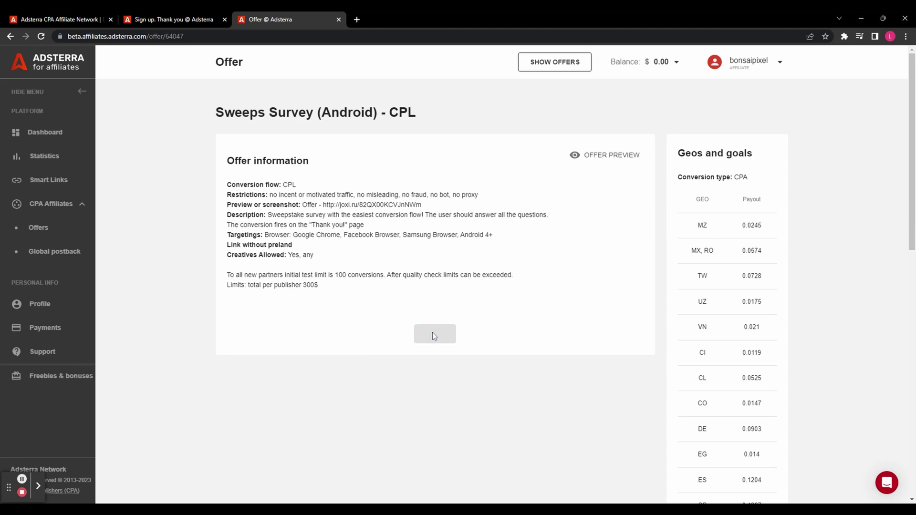
scroll(434, 334, down, 2)
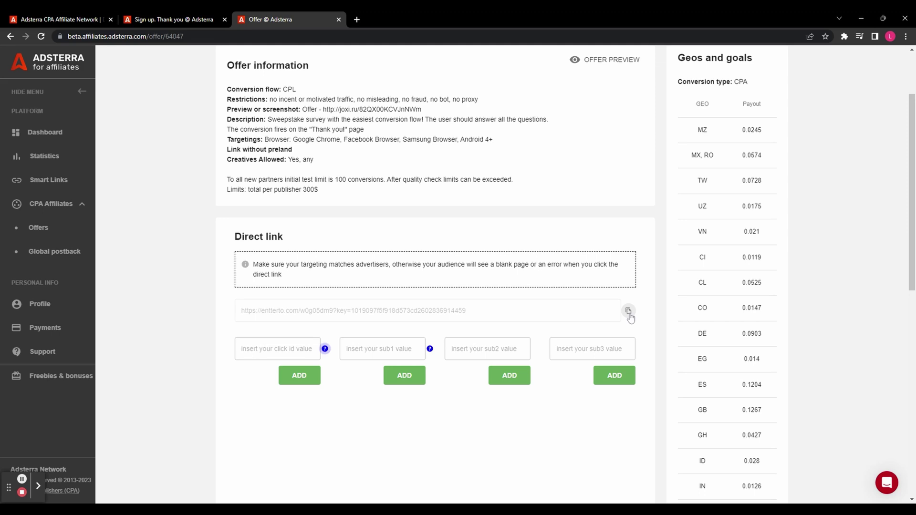
click(629, 311)
Step: Add 'Email' as the click id and check the link now ends in s2s=Email
click(277, 348)
scroll(436, 287, down, 1)
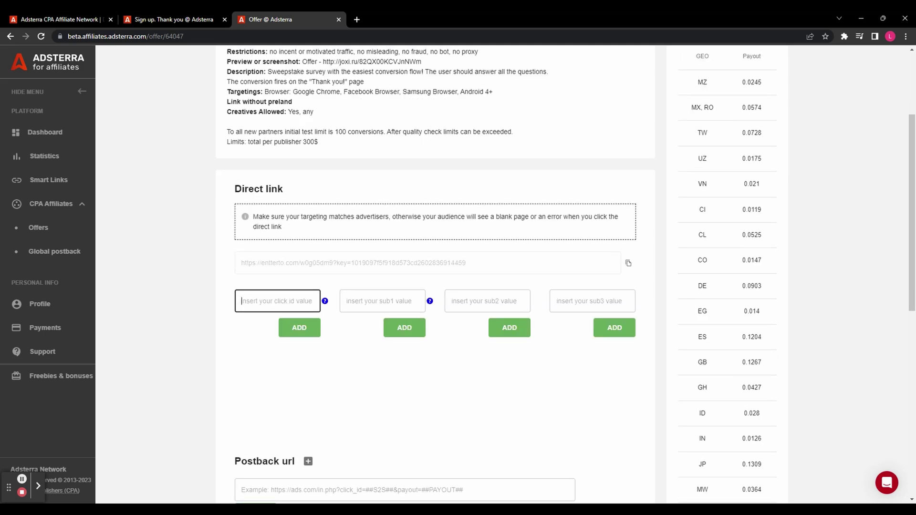
text(Email)
click(298, 329)
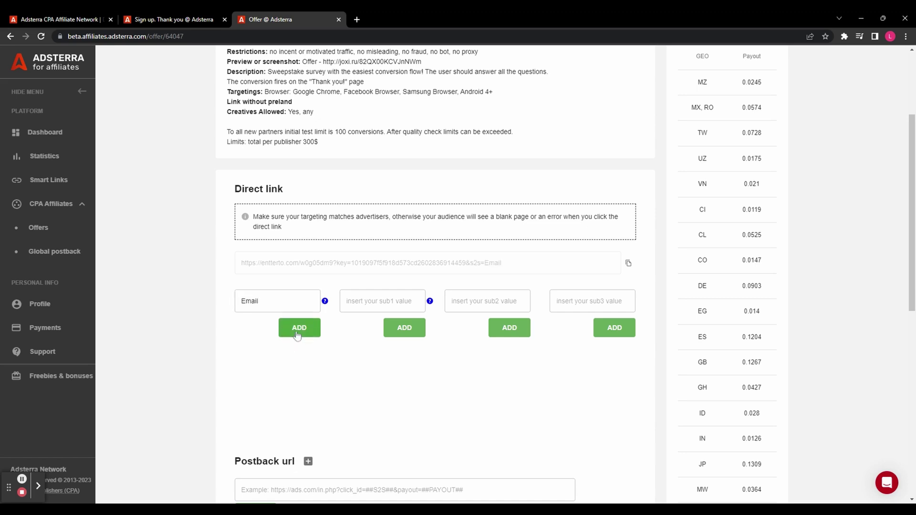
drag(503, 265, 472, 267)
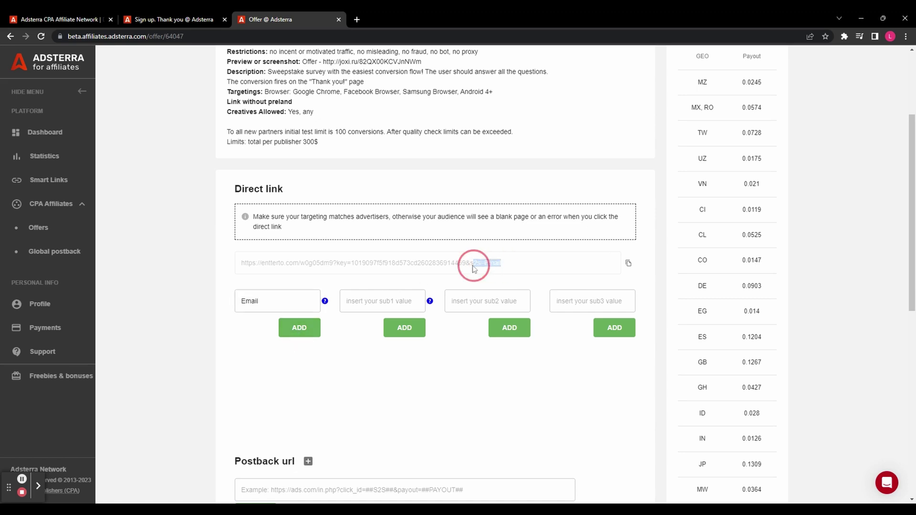
click(473, 268)
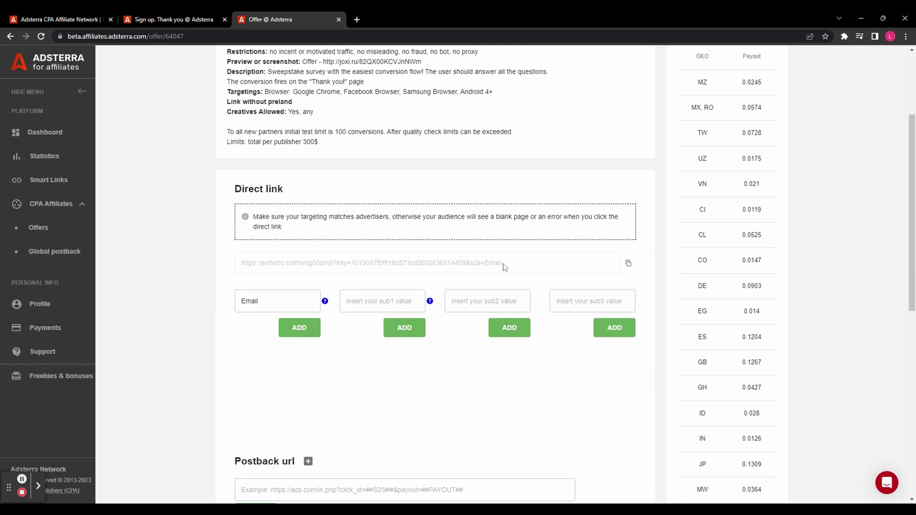
Step: In Profile, choose United Kingdom as country, USD as currency and Paxum ($5.00) as paysystem
click(23, 310)
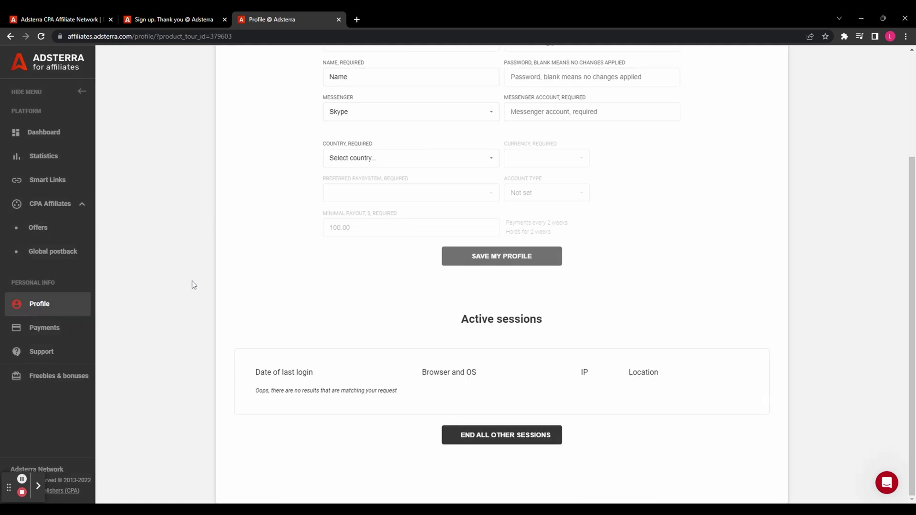
click(360, 162)
text(united Arab Emirates)
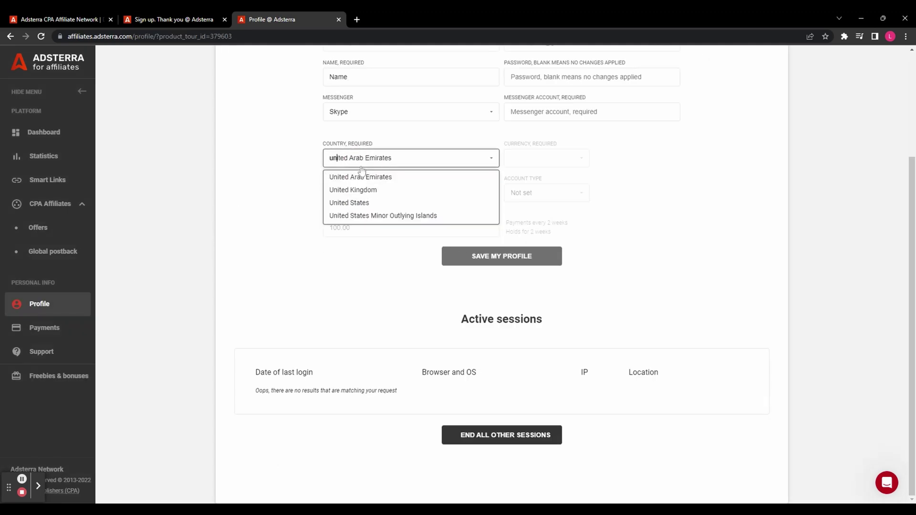
click(370, 190)
click(542, 159)
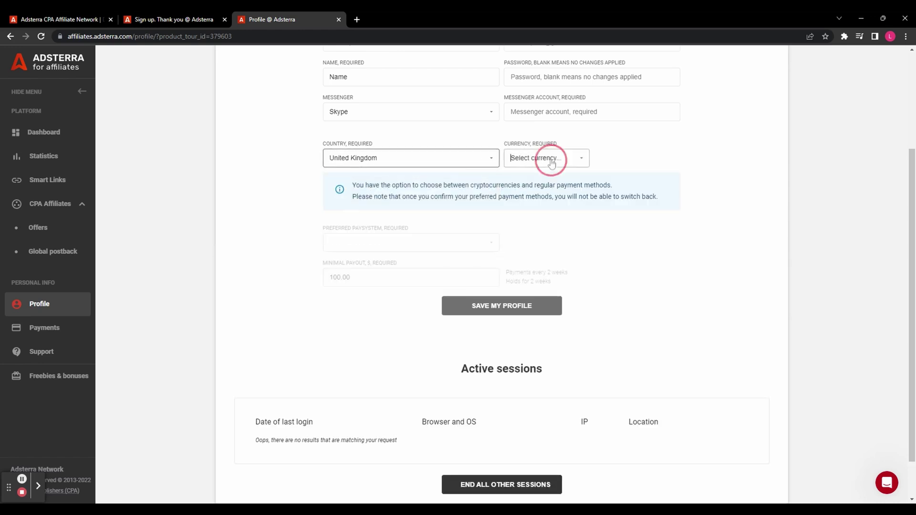
click(530, 203)
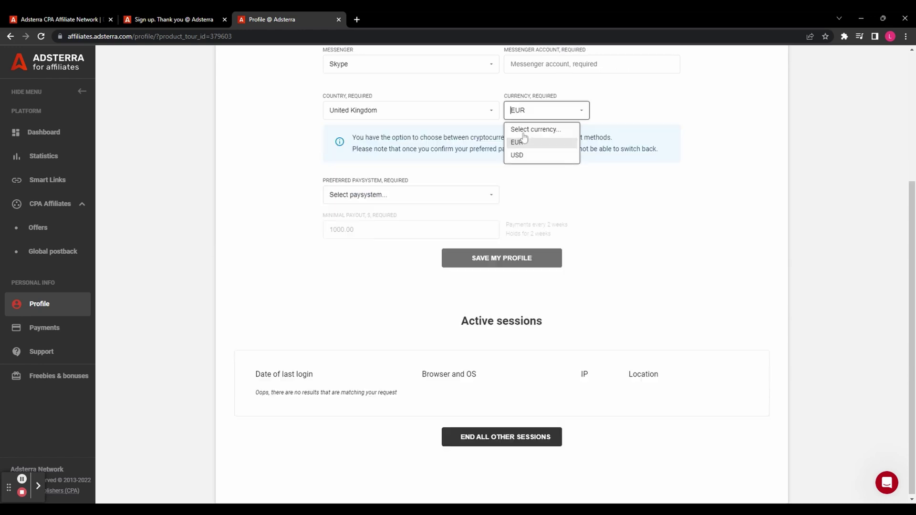
click(402, 196)
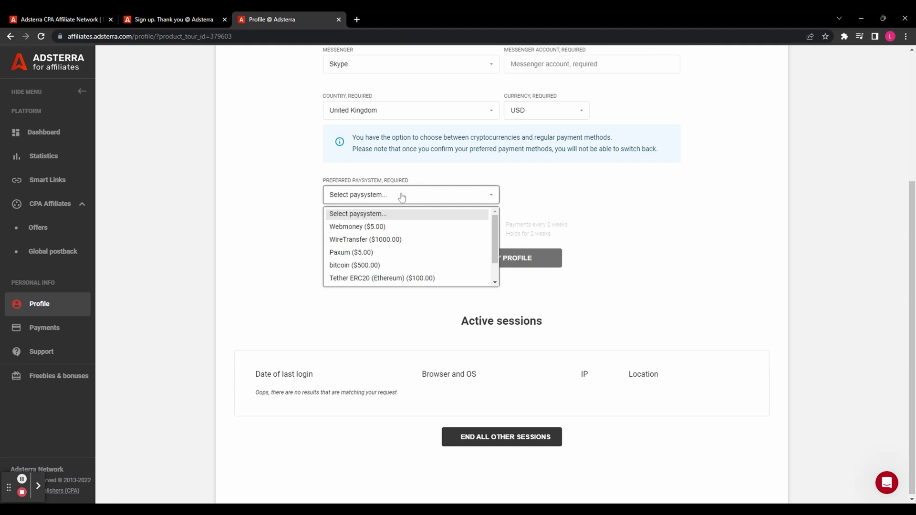
click(393, 253)
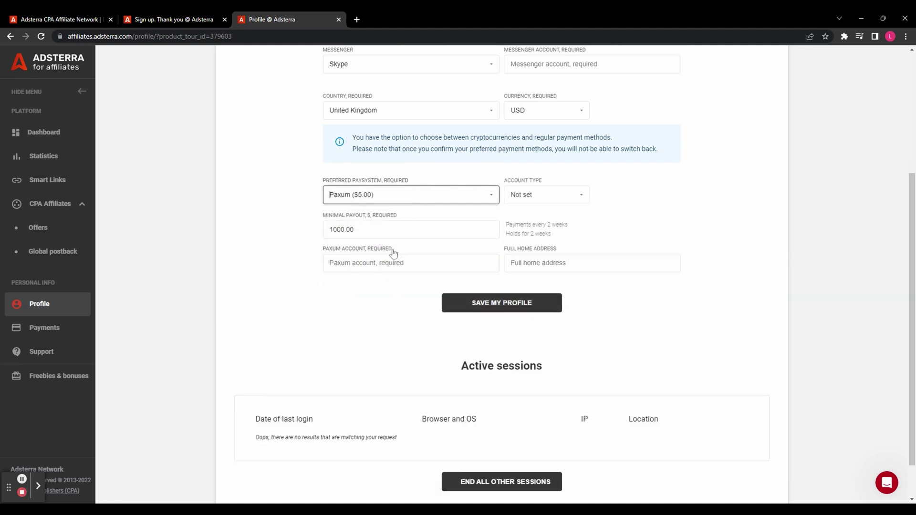
click(365, 229)
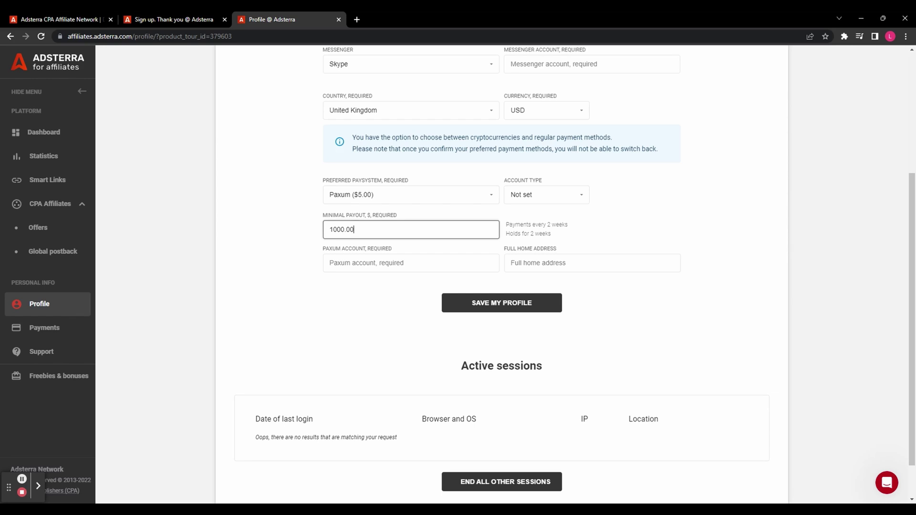
Step: Select the 1000.00 minimal payout value and replace it with 5
double_click(367, 229)
text(5)
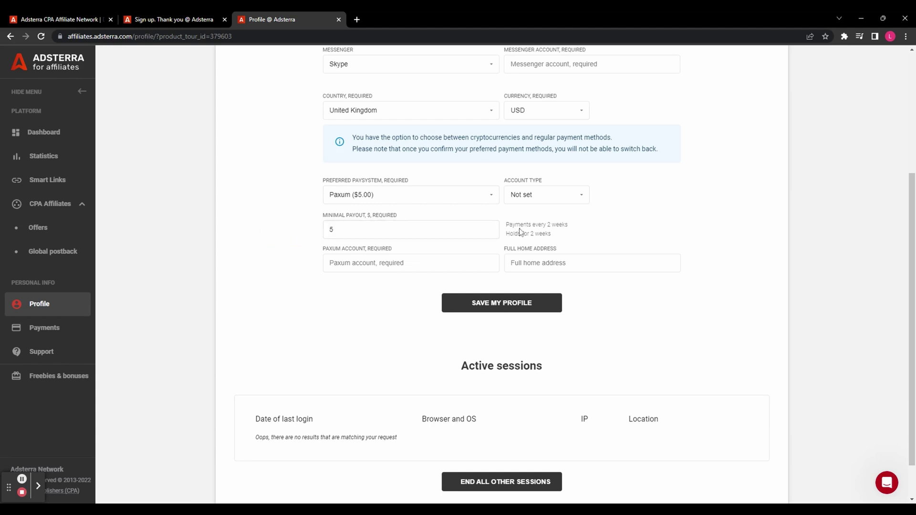
drag(521, 229, 569, 227)
click(578, 229)
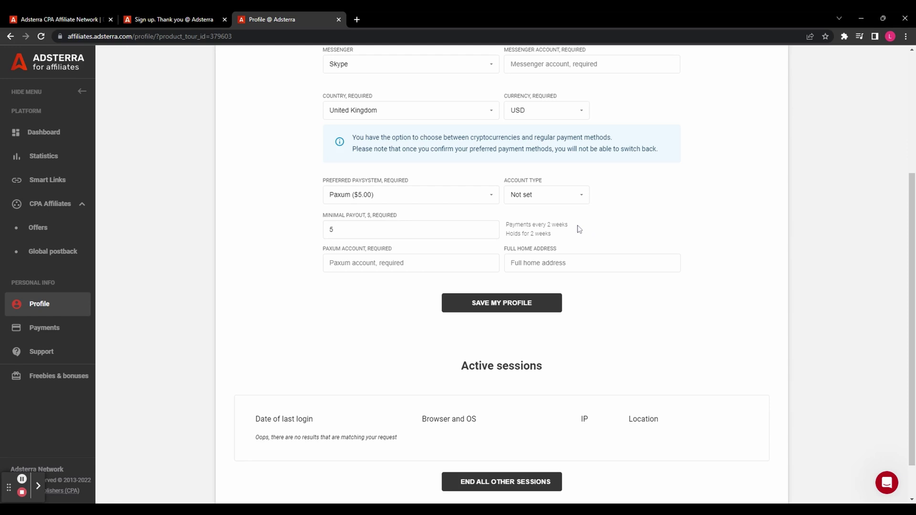